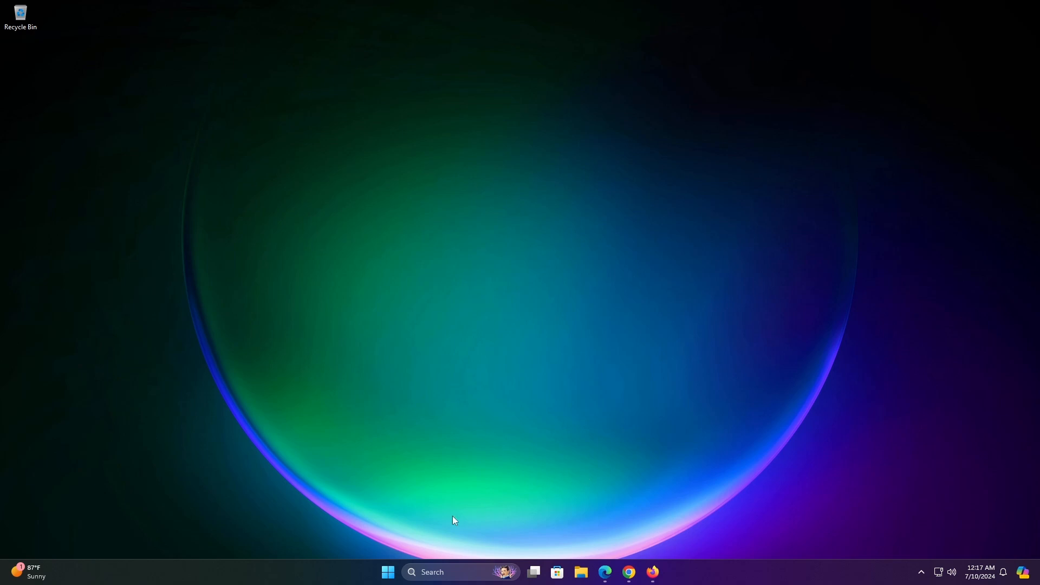
# - Open the DNS server assignment of the Ethernet connection for editing in Windows Settings
pyautogui.rightClick(388, 572)
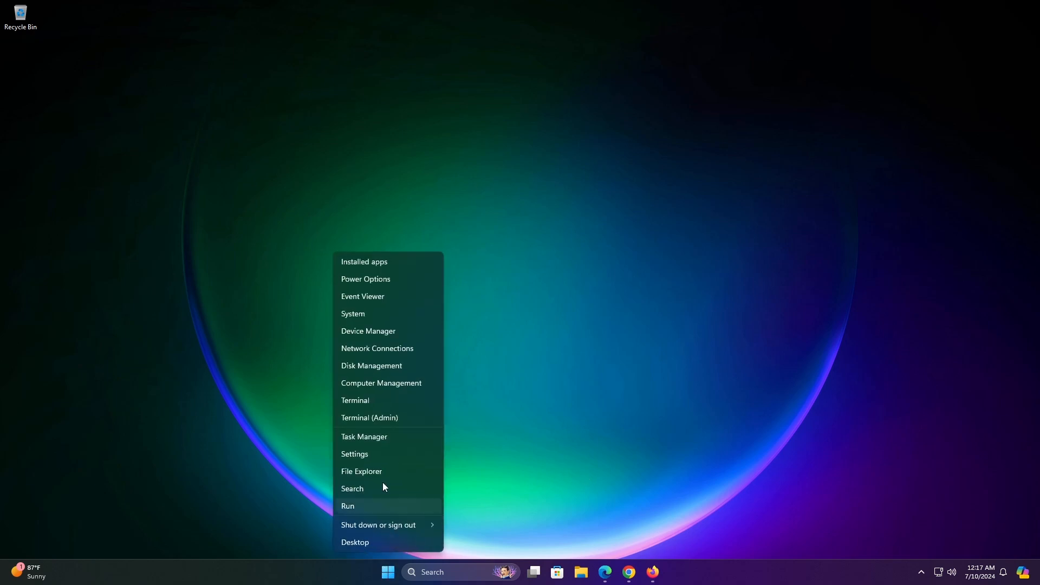
pyautogui.click(379, 454)
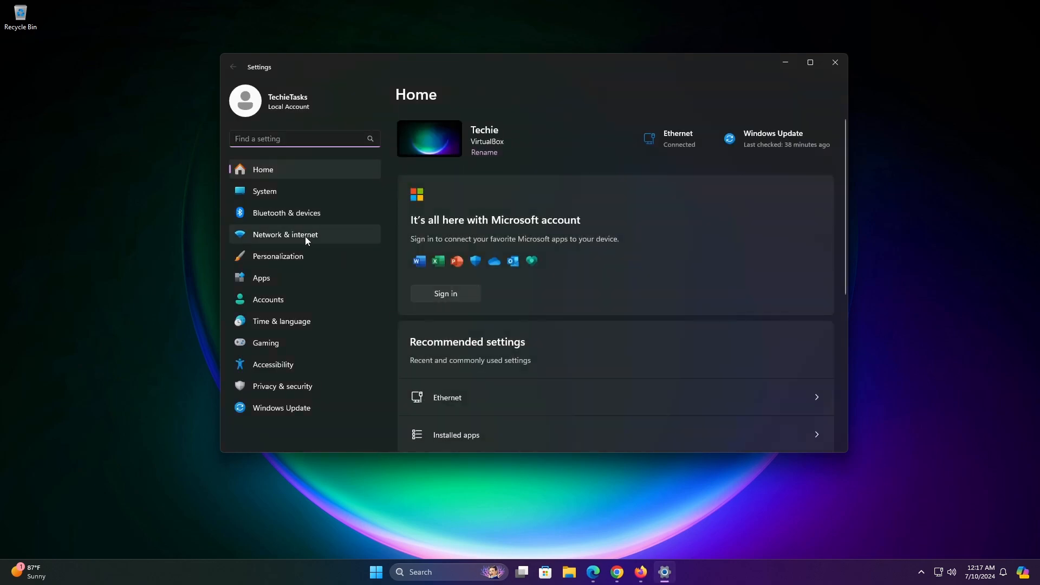
pyautogui.click(304, 239)
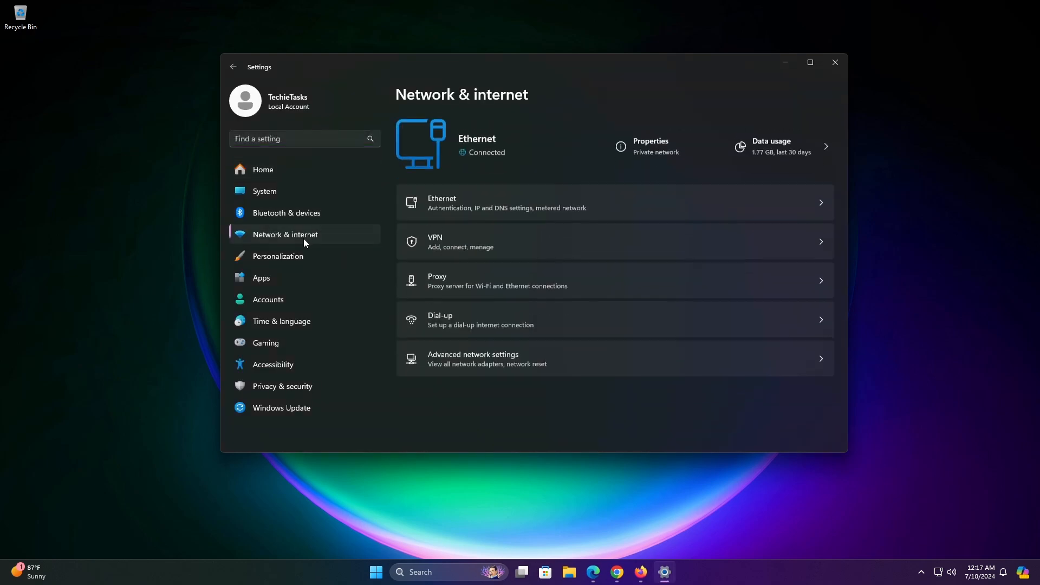
pyautogui.click(464, 203)
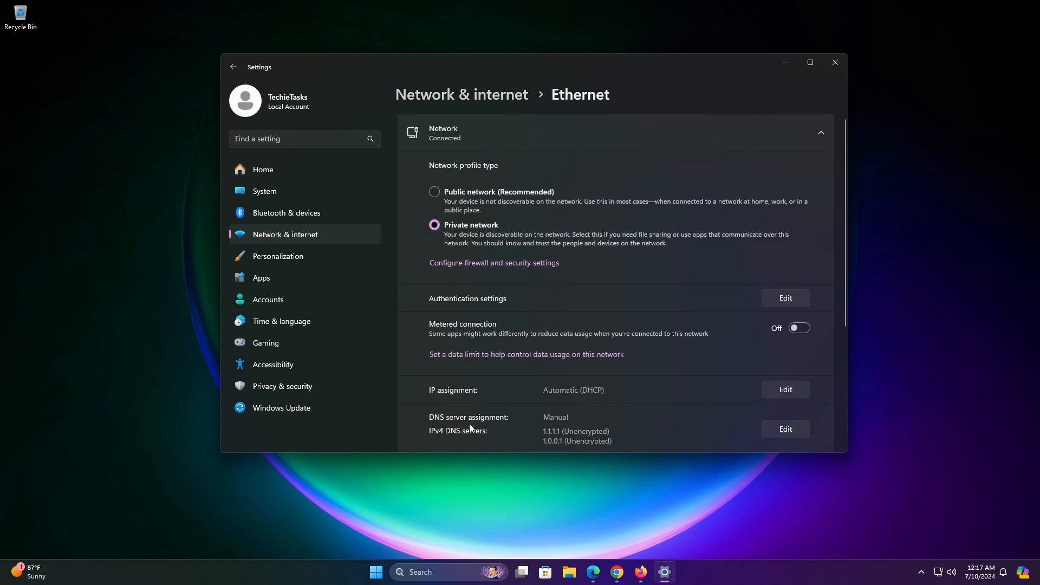
pyautogui.click(787, 428)
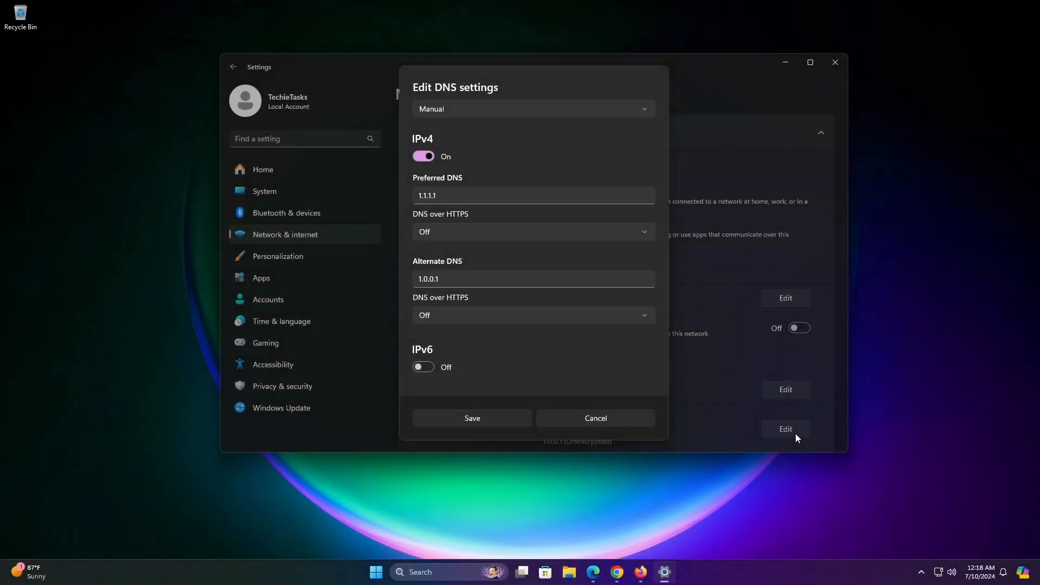
# - Select Manual DNS assignment and check the preferred and alternate IPv4 DNS addresses
pyautogui.click(534, 109)
pyautogui.click(442, 114)
pyautogui.doubleClick(432, 196)
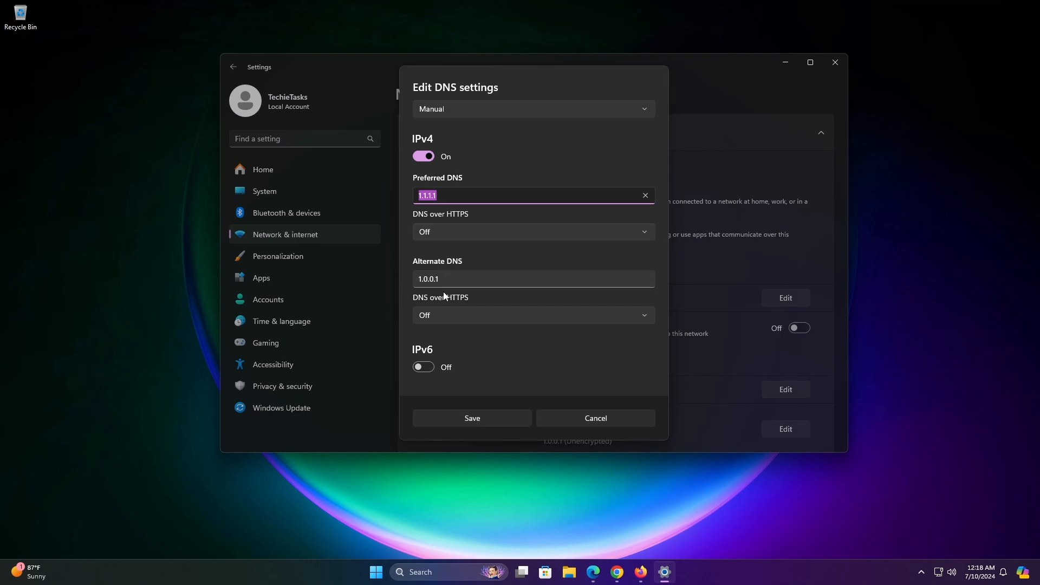
pyautogui.doubleClick(429, 279)
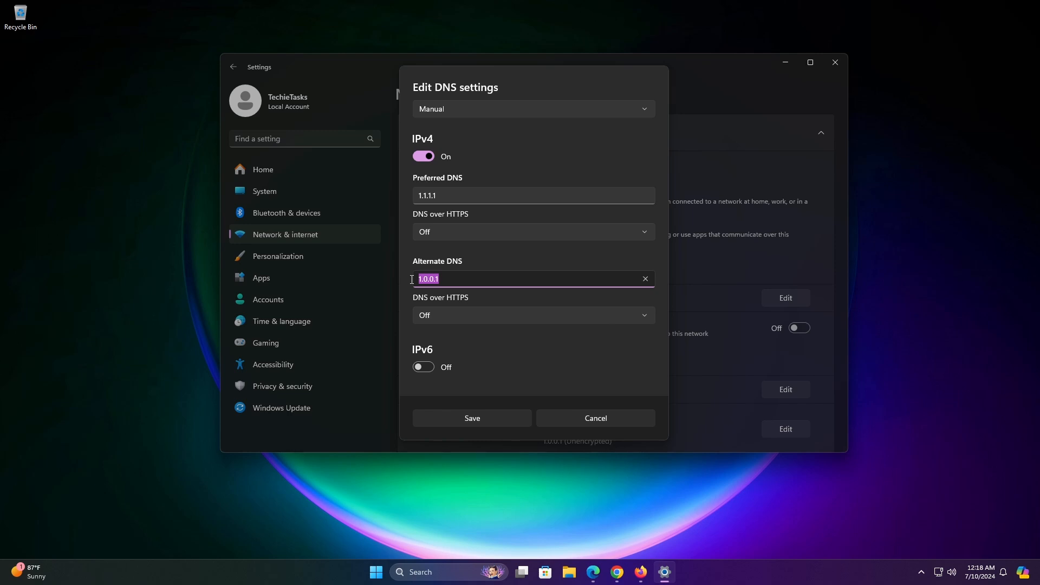
# - Set DNS over HTTPS to On (automatic template) for both the preferred and the alternate DNS server
pyautogui.click(477, 236)
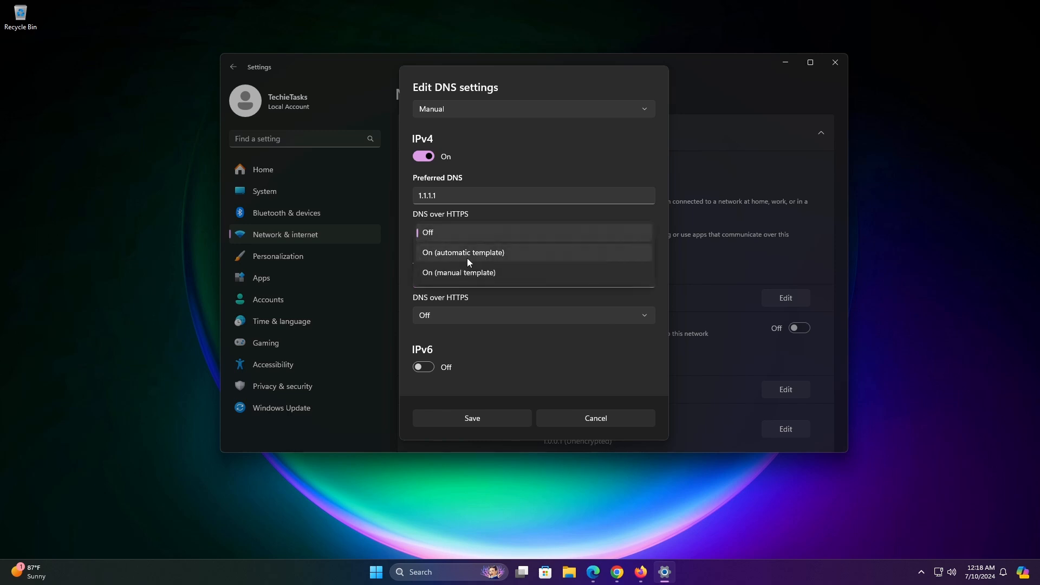
pyautogui.click(468, 259)
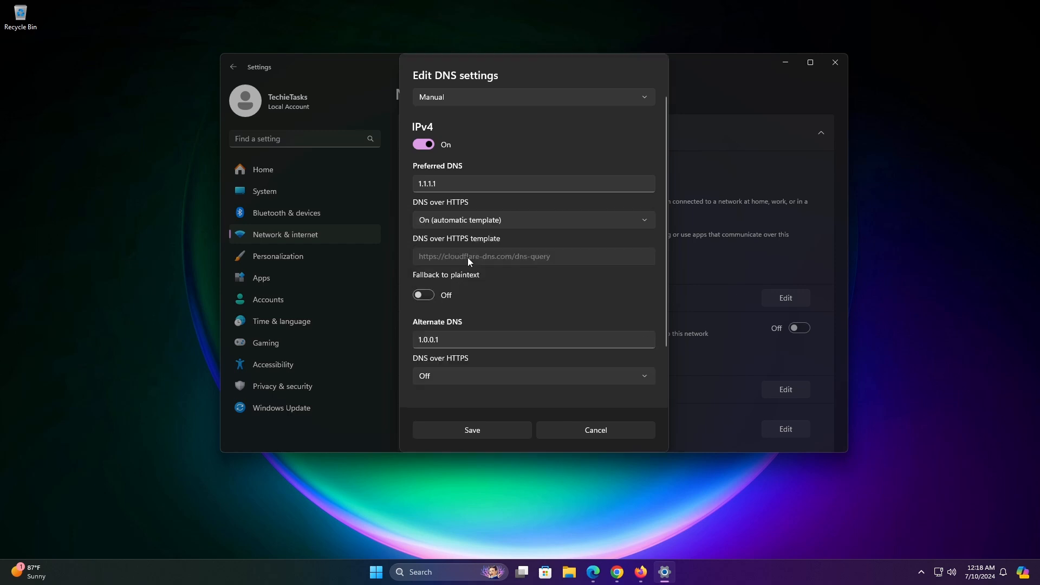
pyautogui.click(459, 376)
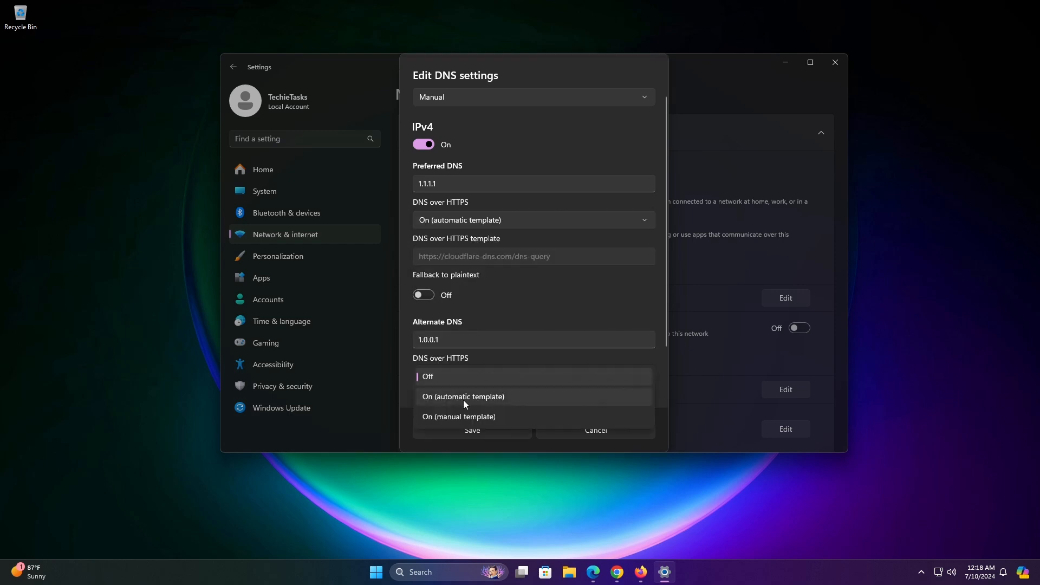
pyautogui.click(464, 399)
pyautogui.scroll(-2, 488, 365)
pyautogui.scroll(3, 489, 363)
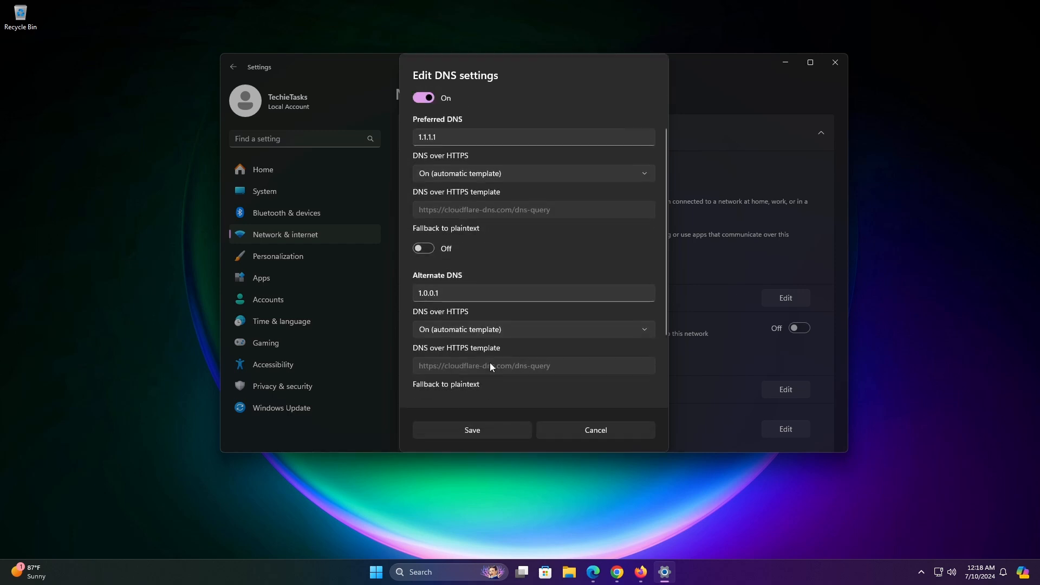
# - Switch DNS over HTTPS to On (manual template) for both DNS servers and check their template addresses
pyautogui.click(492, 219)
pyautogui.click(477, 239)
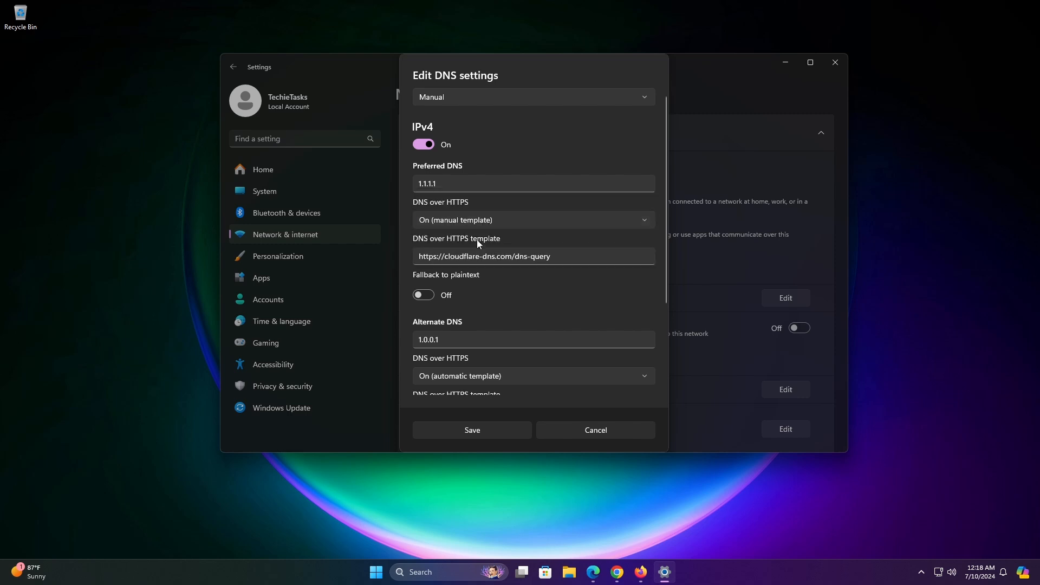
pyautogui.moveTo(557, 257); pyautogui.dragTo(417, 269)
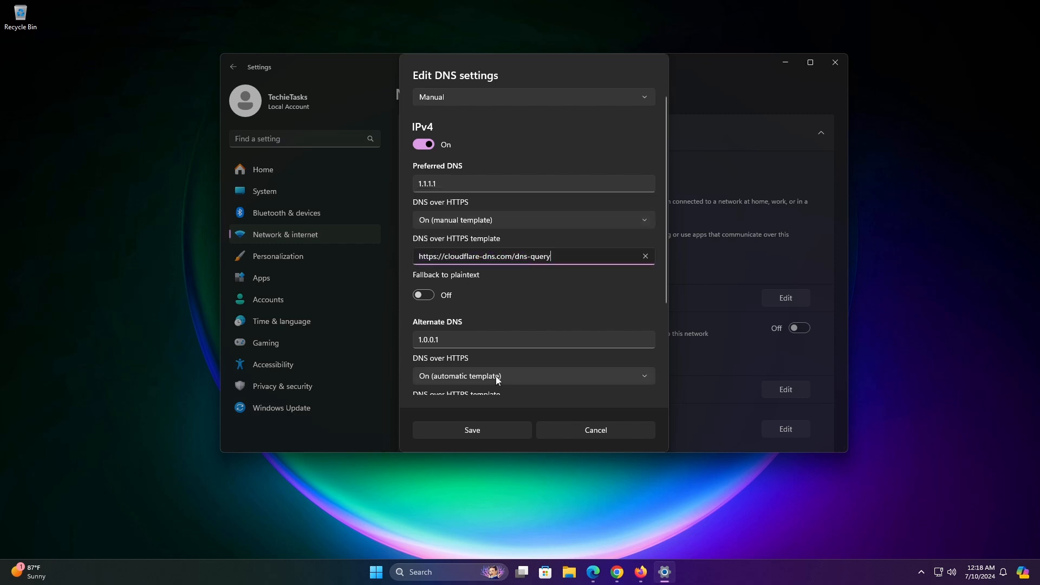
pyautogui.scroll(-2, 497, 379)
pyautogui.click(498, 332)
pyautogui.click(493, 353)
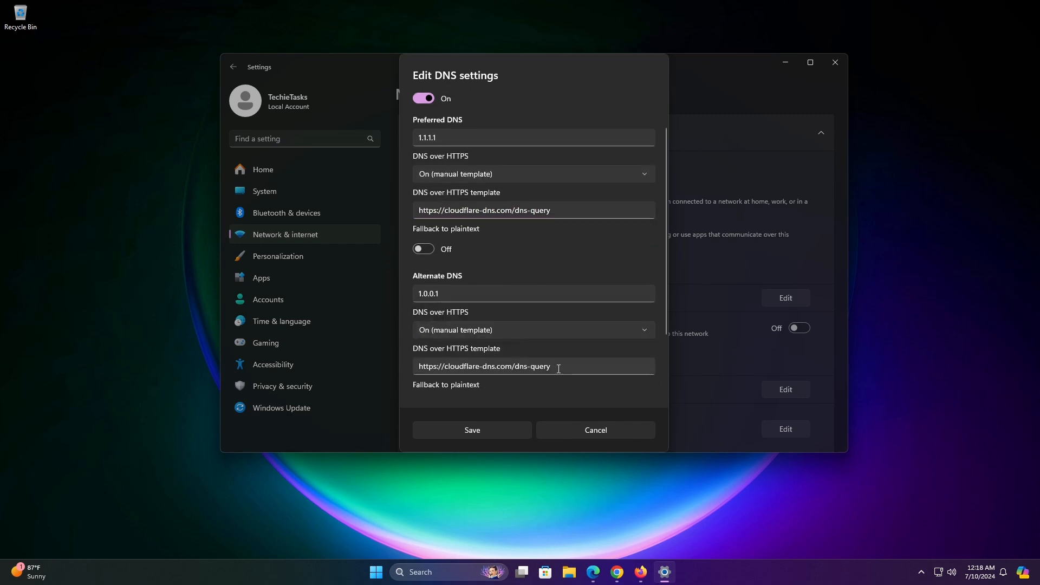
pyautogui.click(558, 365)
pyautogui.click(519, 385)
# - Return DNS over HTTPS to On (automatic template) for both DNS servers and save the DNS settings
pyautogui.click(488, 175)
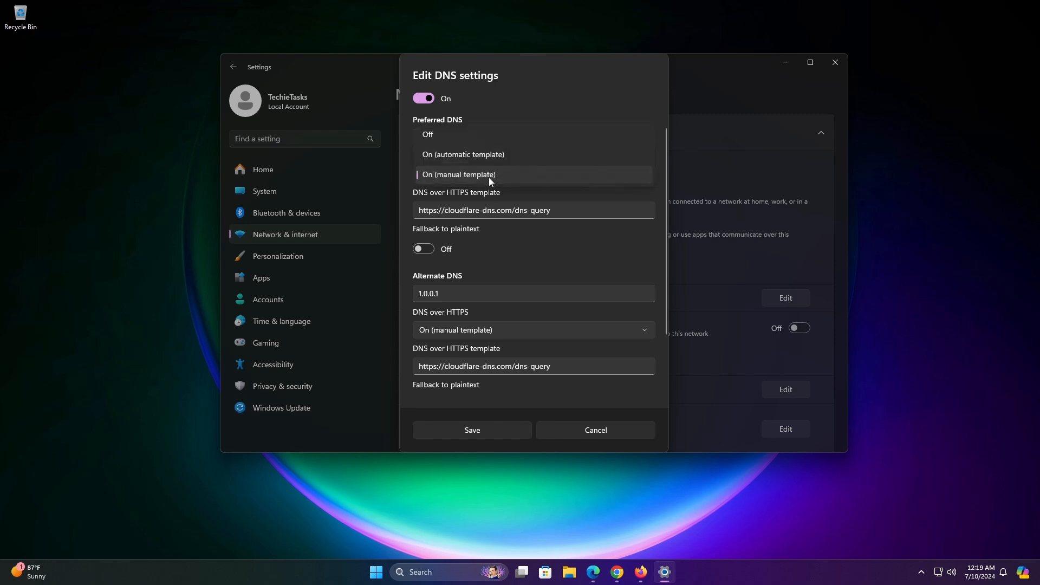
pyautogui.click(487, 155)
pyautogui.click(481, 330)
pyautogui.click(482, 312)
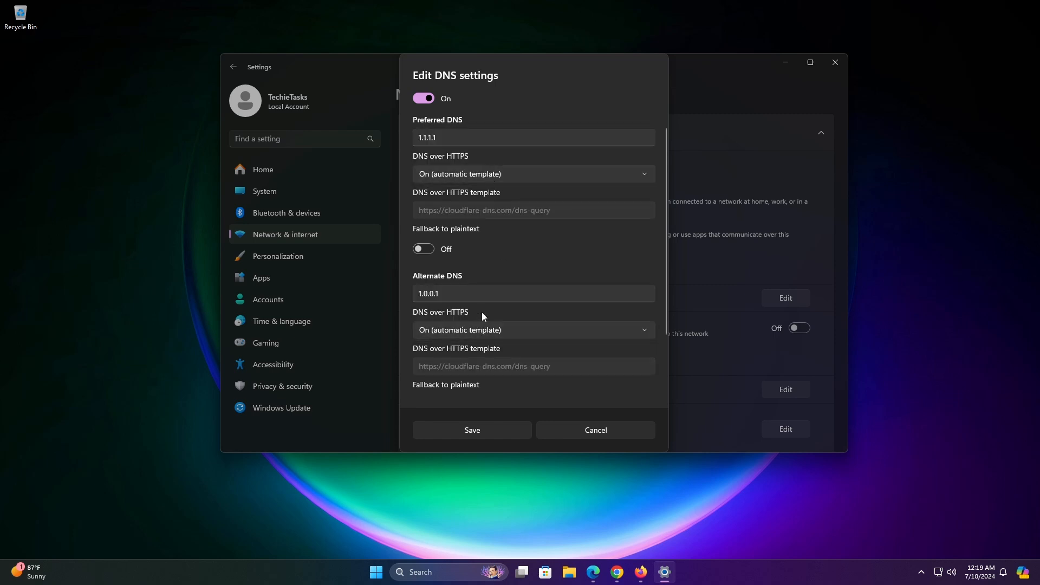
pyautogui.click(472, 431)
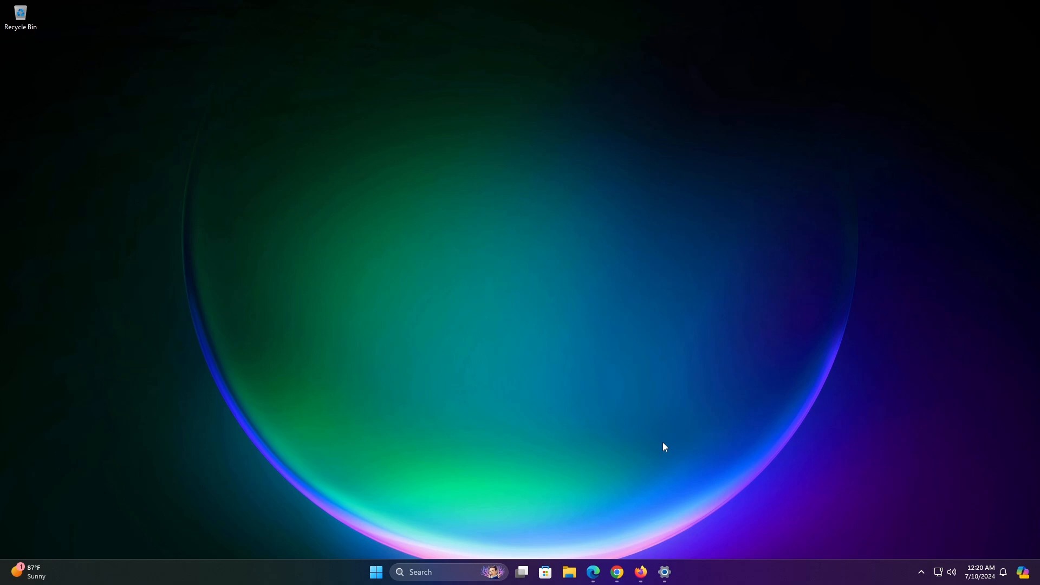
# - Switch to Chrome and turn on Use secure DNS in its privacy and security settings
pyautogui.click(617, 572)
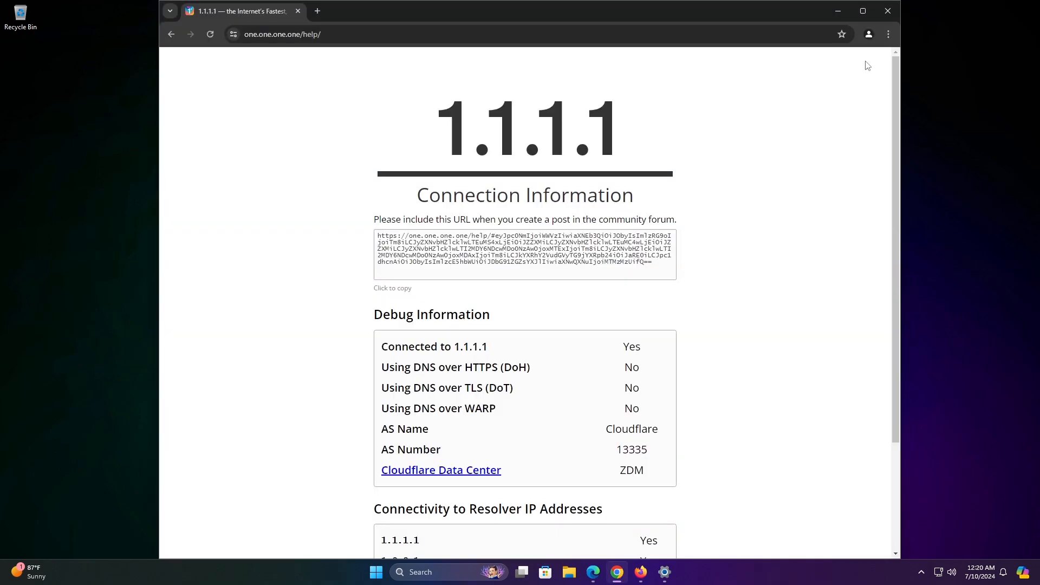
pyautogui.click(887, 35)
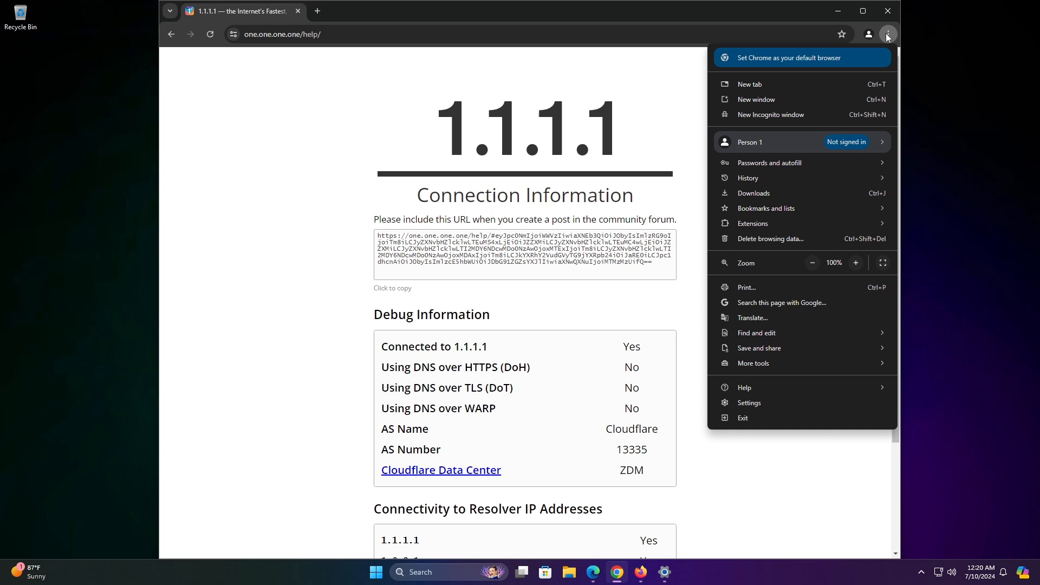
pyautogui.click(769, 405)
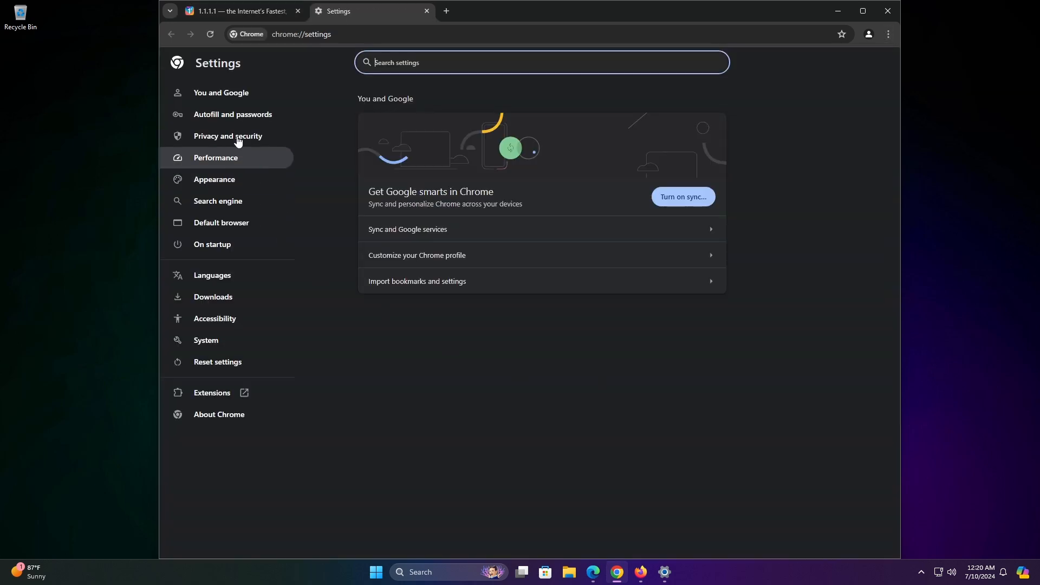
pyautogui.click(239, 144)
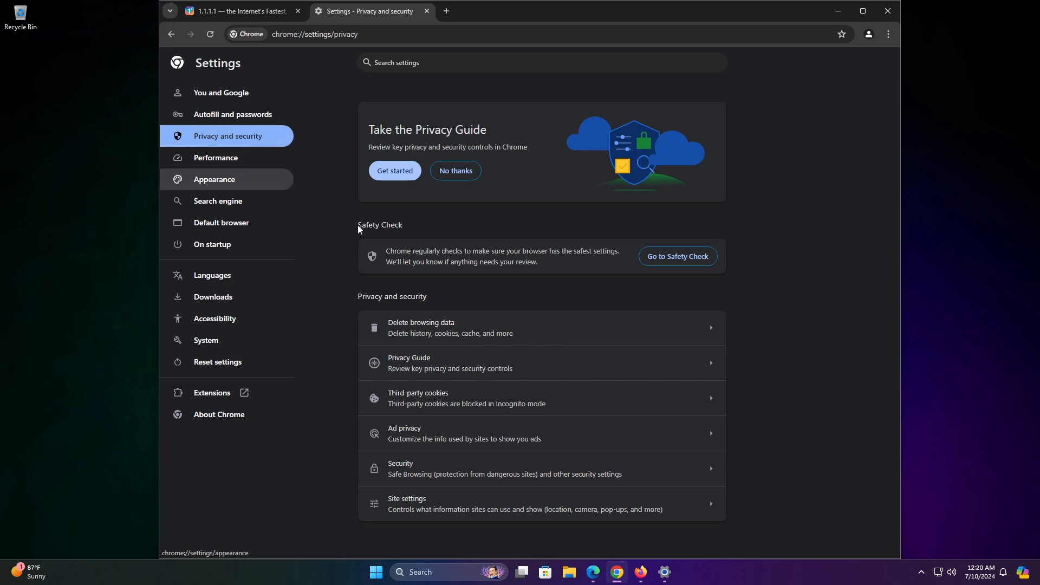
pyautogui.click(417, 474)
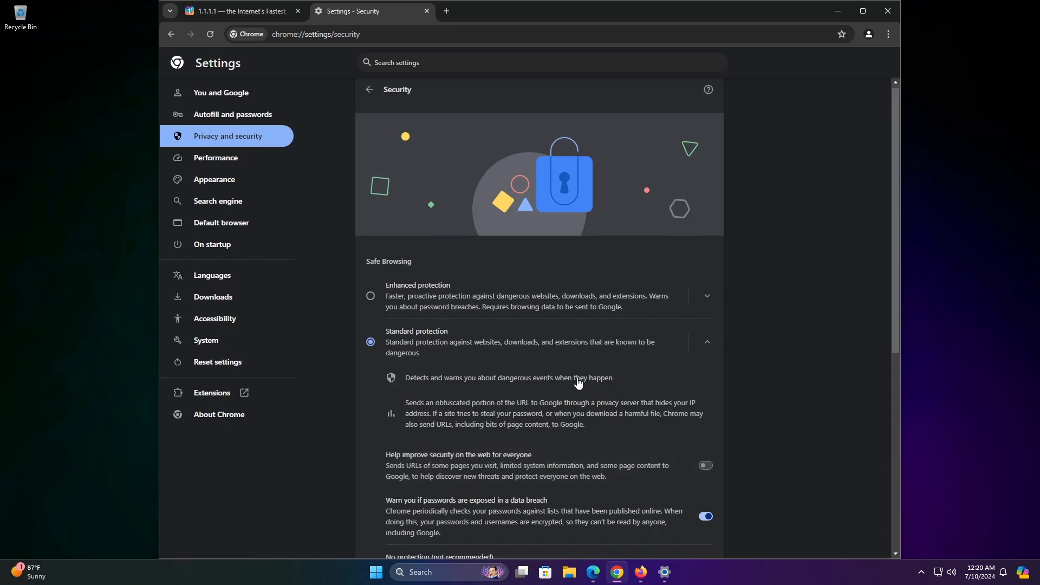
pyautogui.scroll(-5, 416, 474)
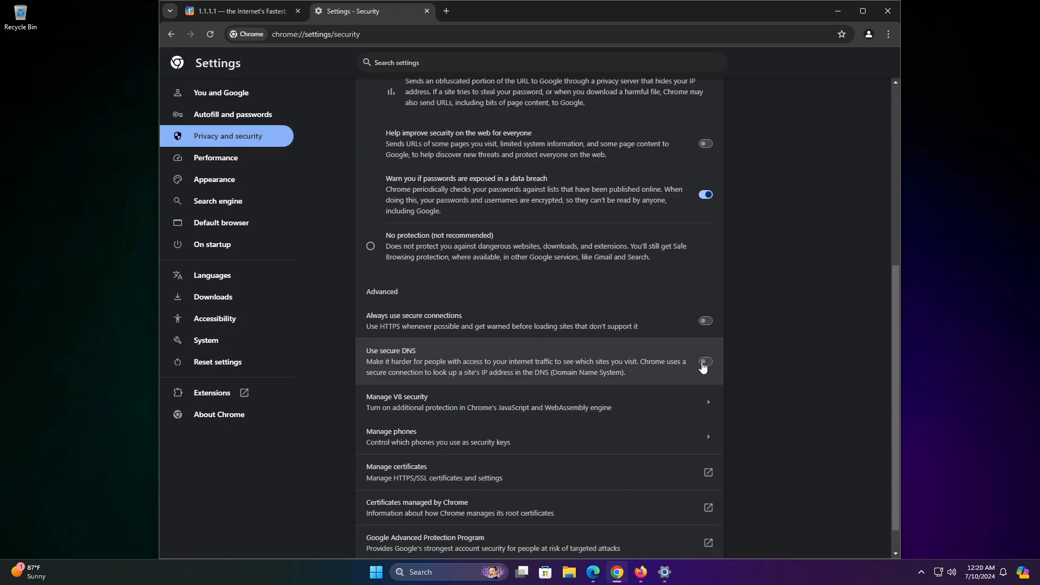
pyautogui.click(704, 362)
pyautogui.scroll(-1, 378, 357)
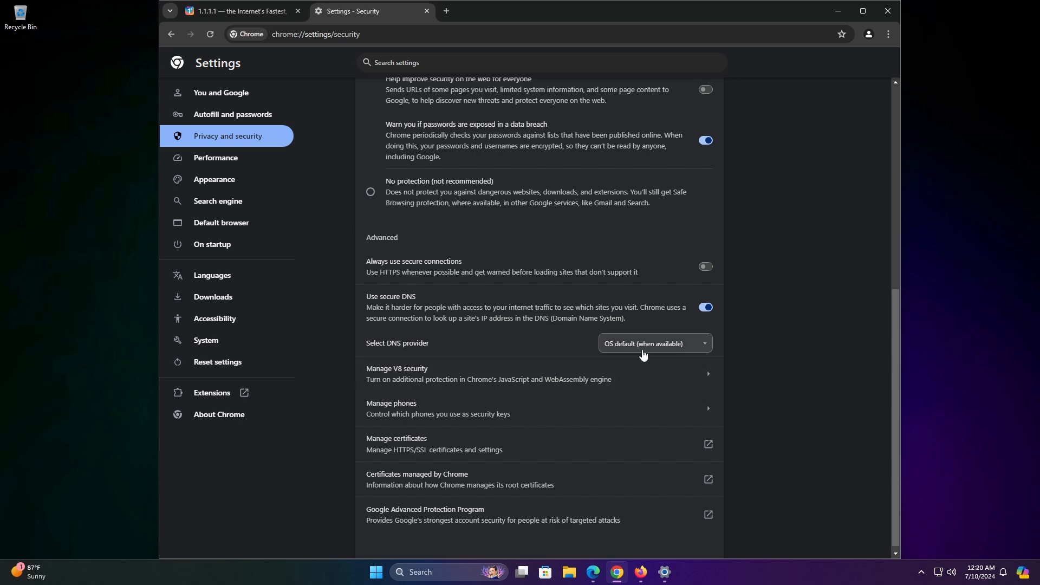
# - Try Cloudflare (1.1.1.1) as Chrome's secure DNS provider and return the choice to OS default (when available)
pyautogui.click(626, 349)
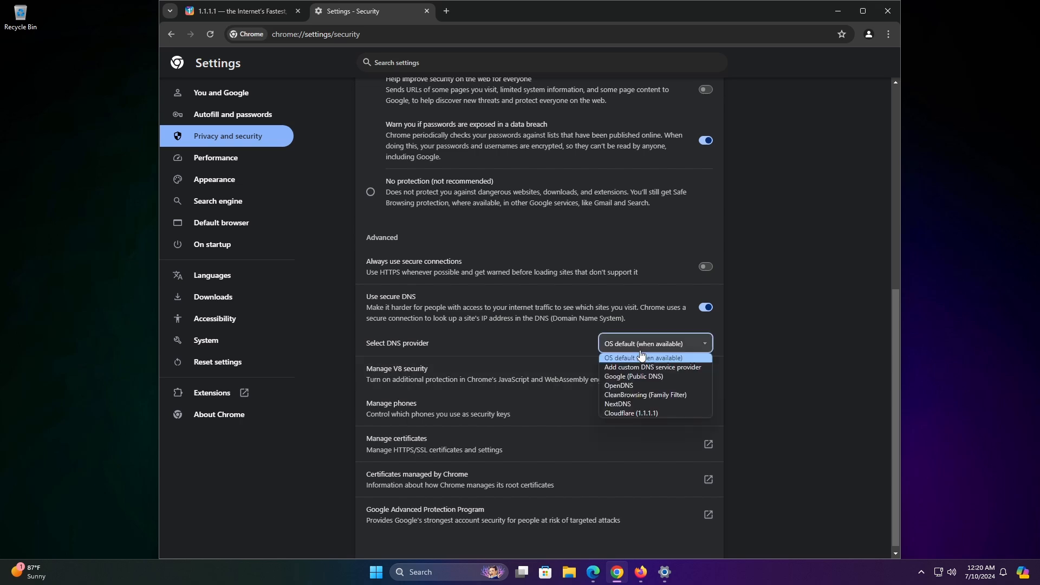
pyautogui.click(648, 415)
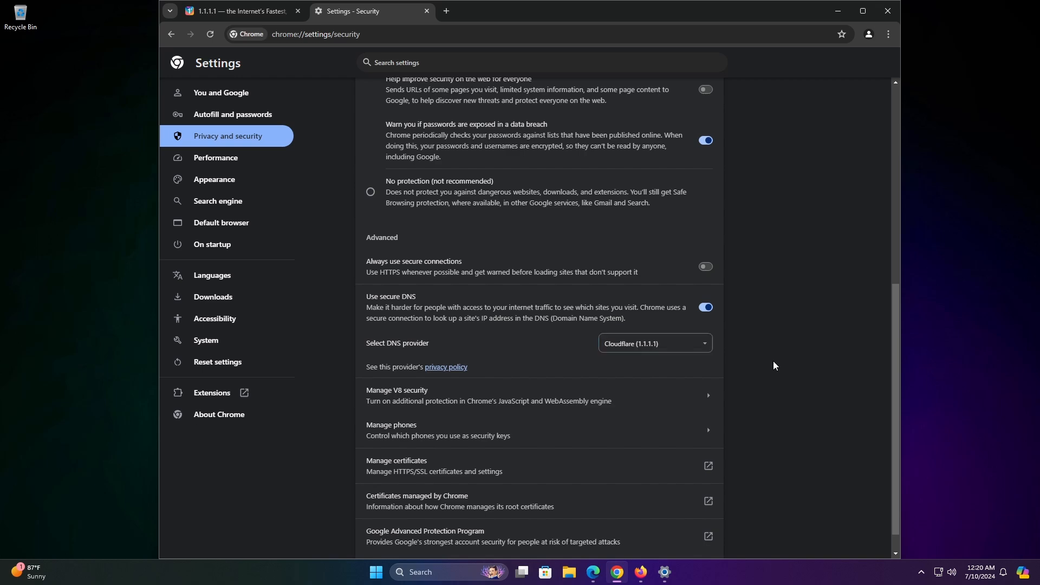
pyautogui.click(680, 347)
pyautogui.click(660, 359)
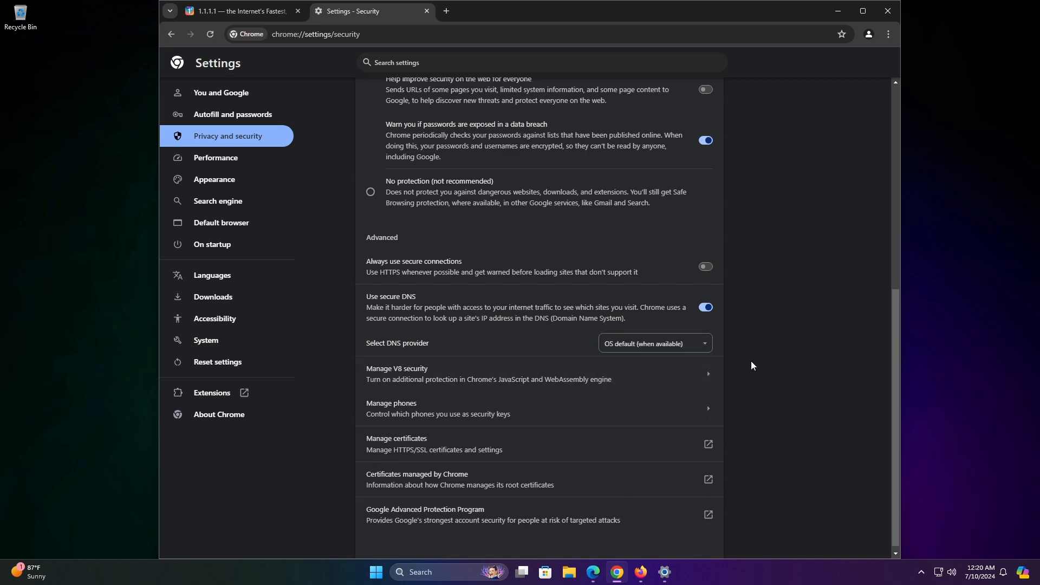
# - Reload the 1.1.1.1 help page to check whether DNS over HTTPS is in use, and minimize Chrome
pyautogui.click(259, 13)
pyautogui.click(211, 34)
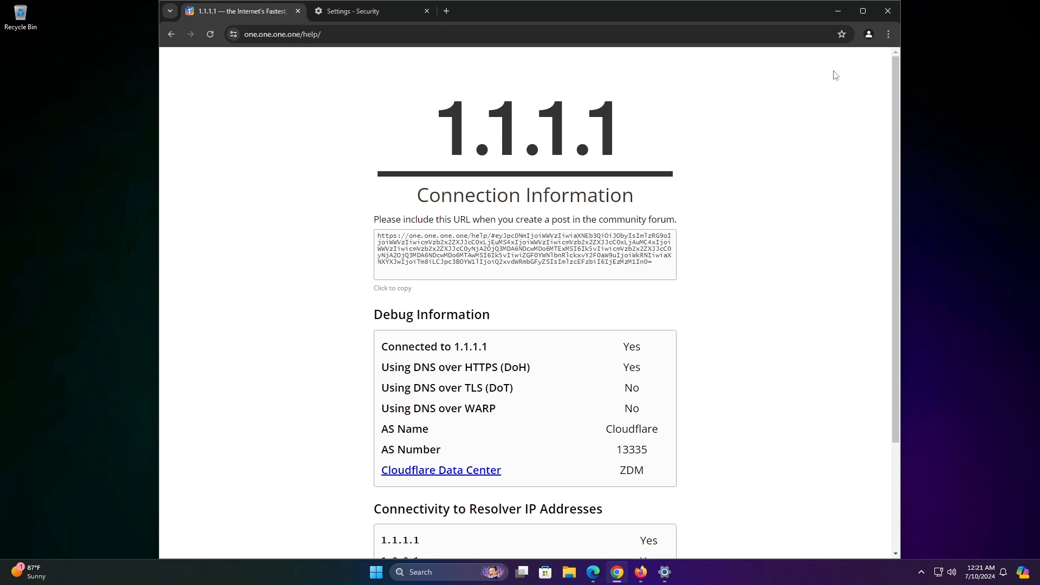
pyautogui.click(836, 12)
# - Switch to Microsoft Edge and turn on secure DNS for website lookups in its privacy and security settings
pyautogui.click(594, 572)
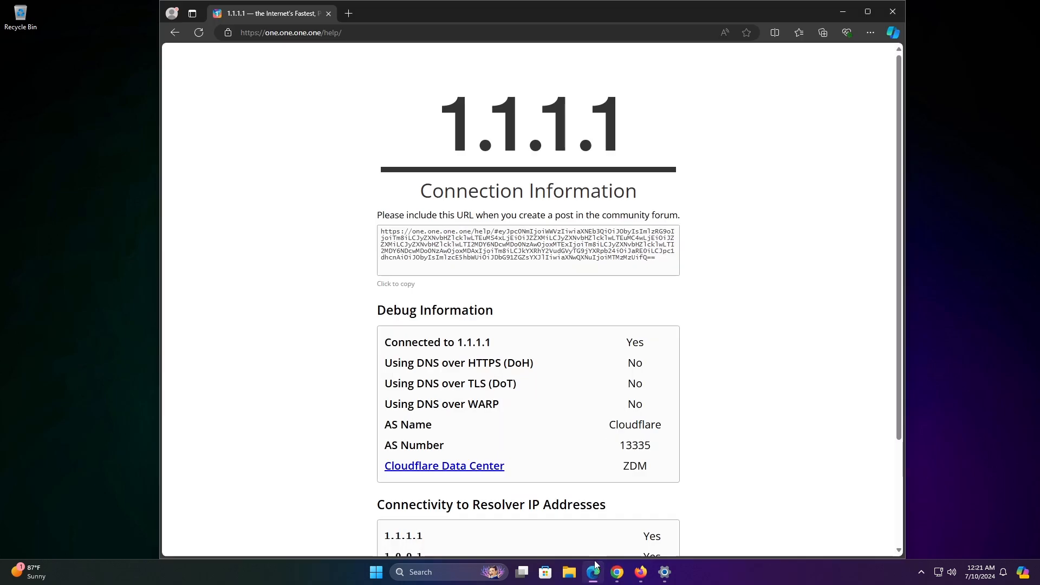
pyautogui.click(870, 33)
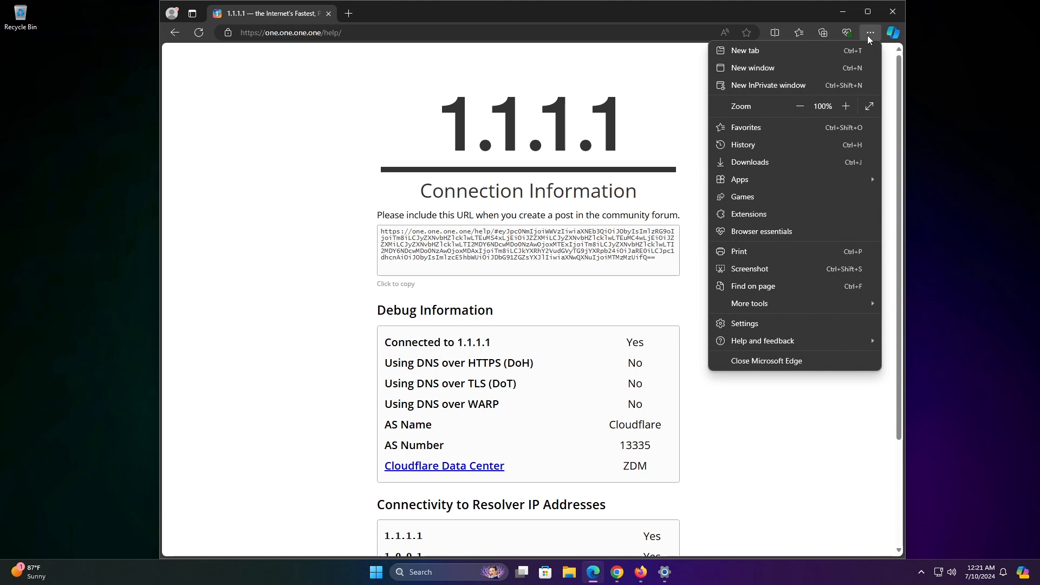
pyautogui.click(774, 325)
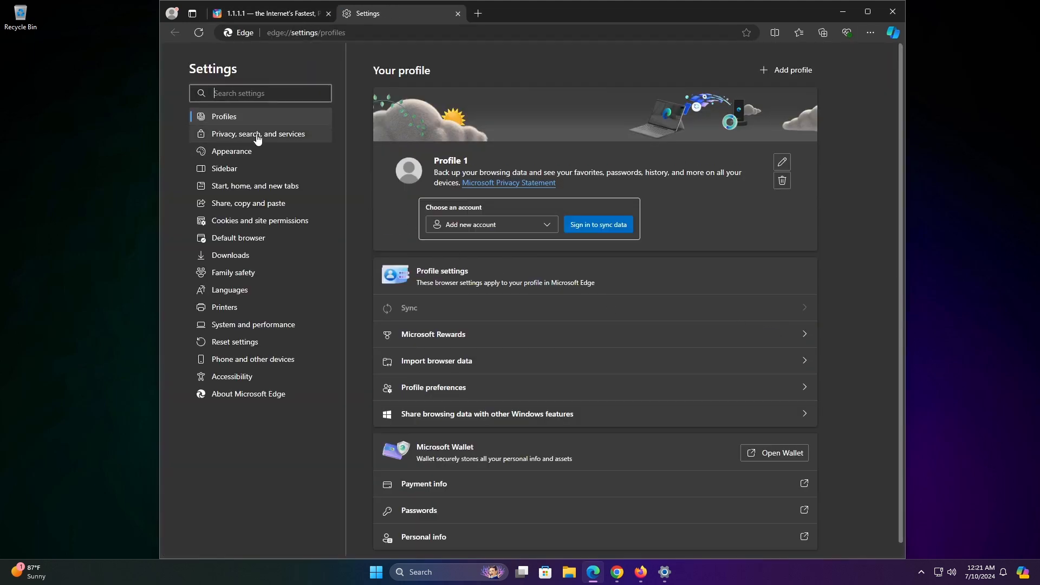
pyautogui.click(275, 142)
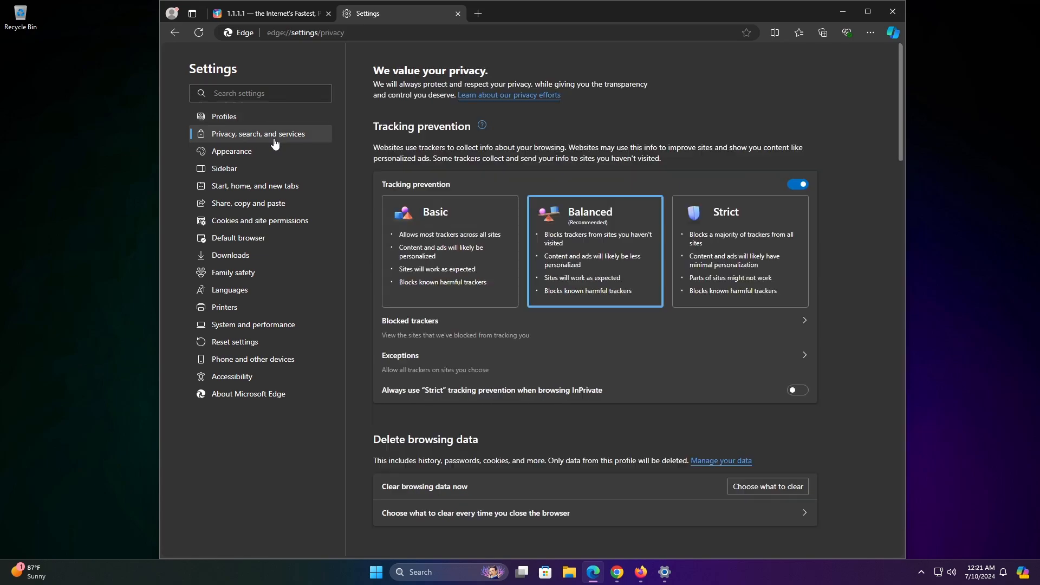
pyautogui.scroll(-15, 638, 271)
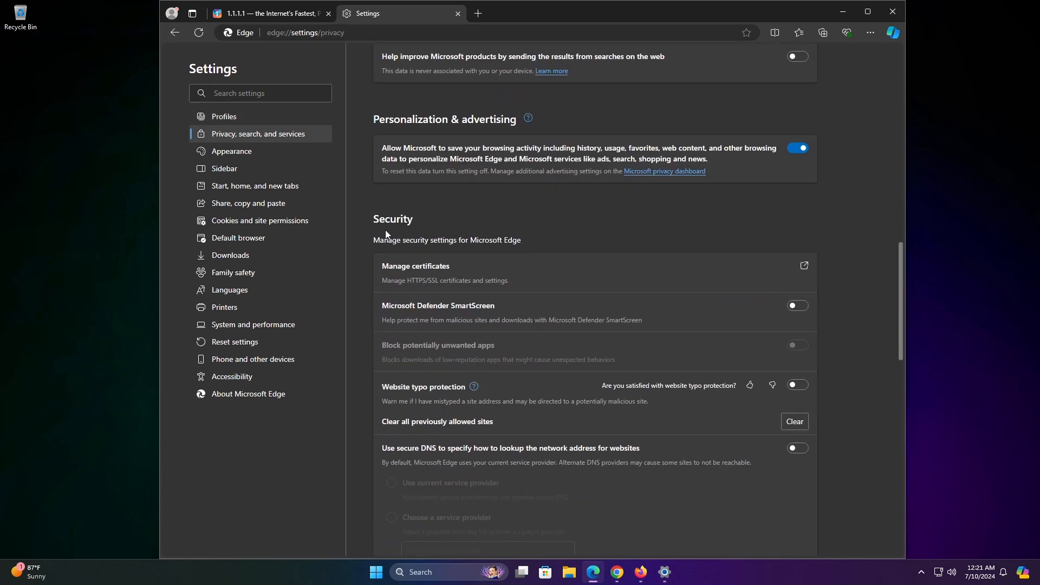
pyautogui.scroll(-1, 542, 244)
pyautogui.scroll(-1, 453, 328)
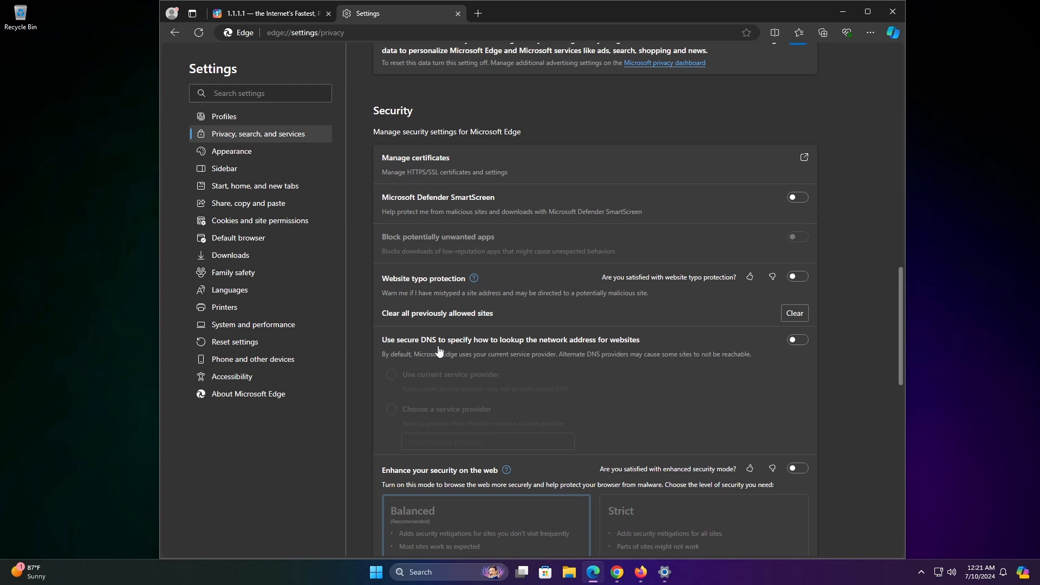
pyautogui.click(797, 341)
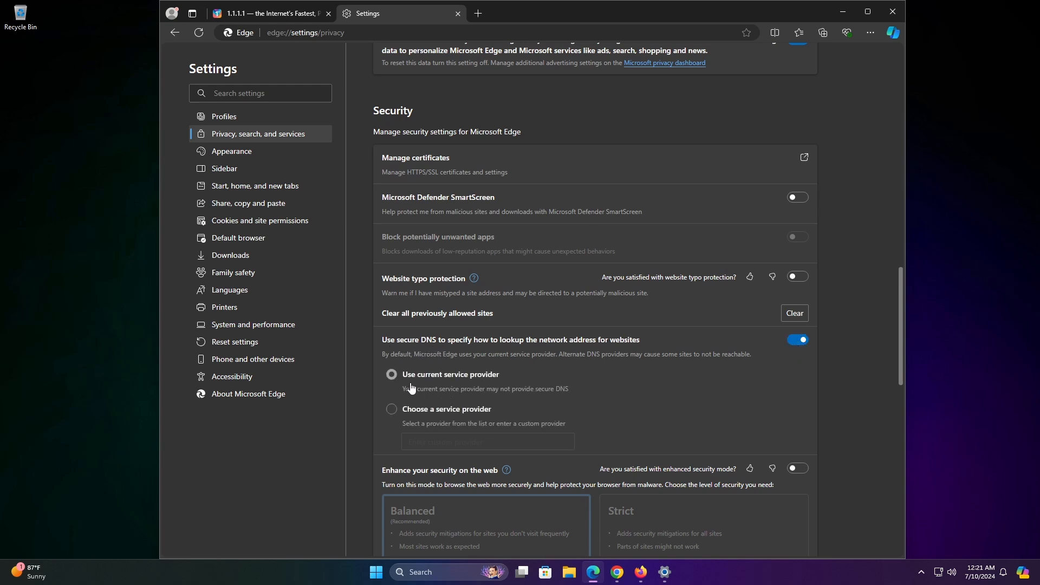
pyautogui.click(415, 410)
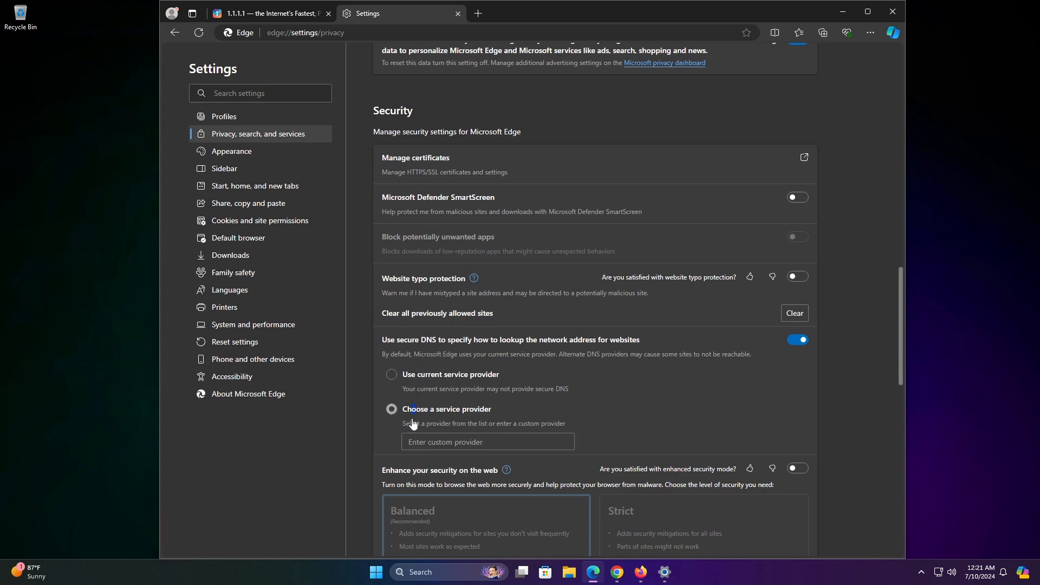
pyautogui.click(471, 505)
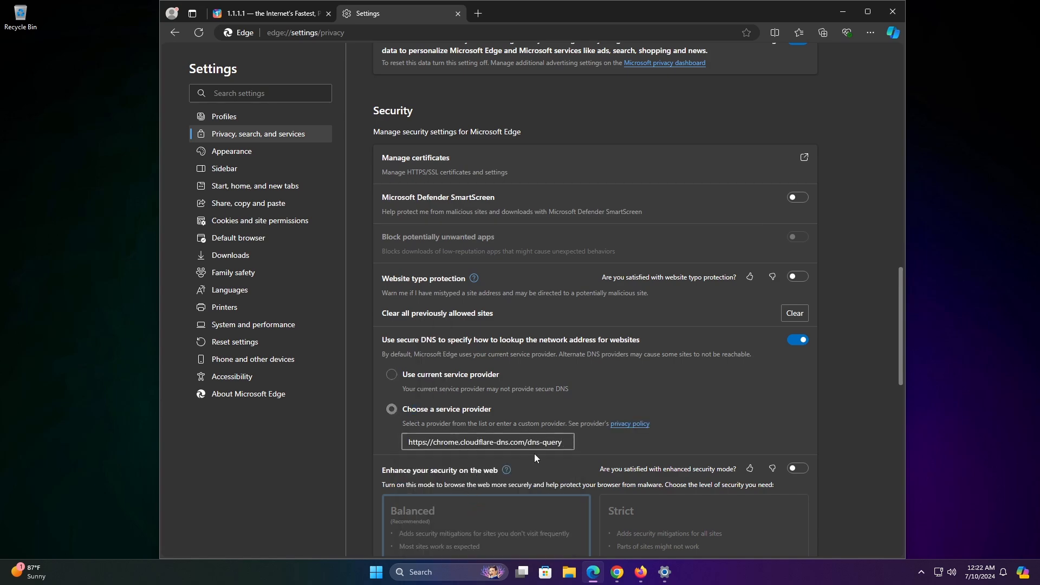
pyautogui.click(391, 374)
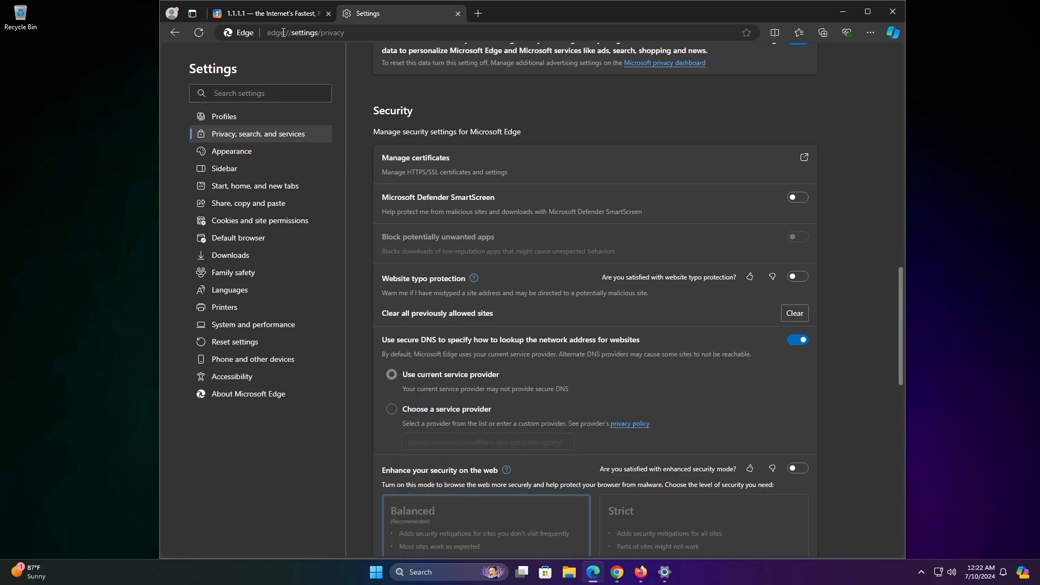
# - Reload the 1.1.1.1 help page in Edge to check whether DNS over HTTPS is in use, and minimize the browser
pyautogui.click(254, 13)
pyautogui.press('F5')
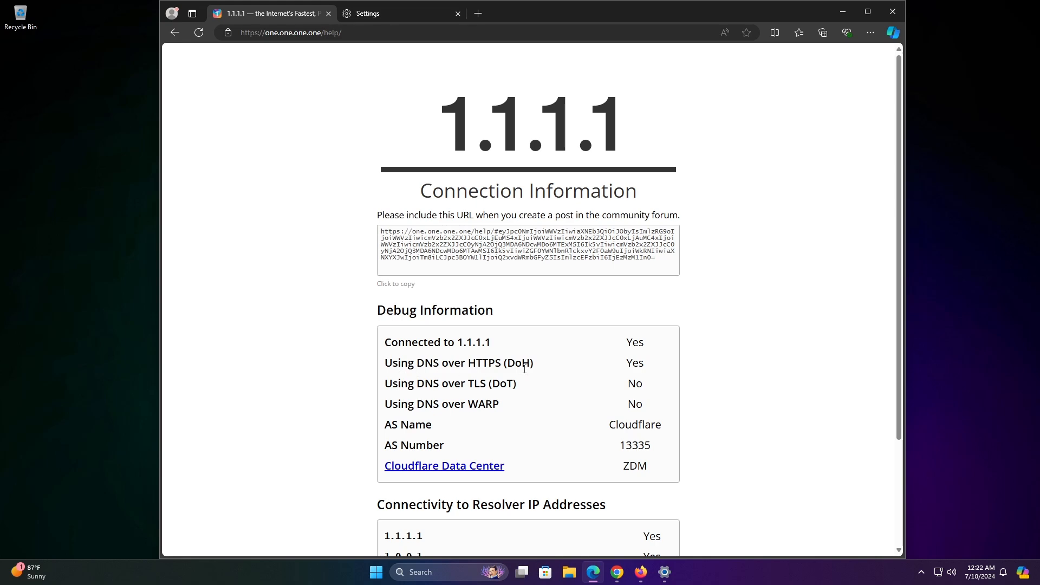
pyautogui.click(842, 11)
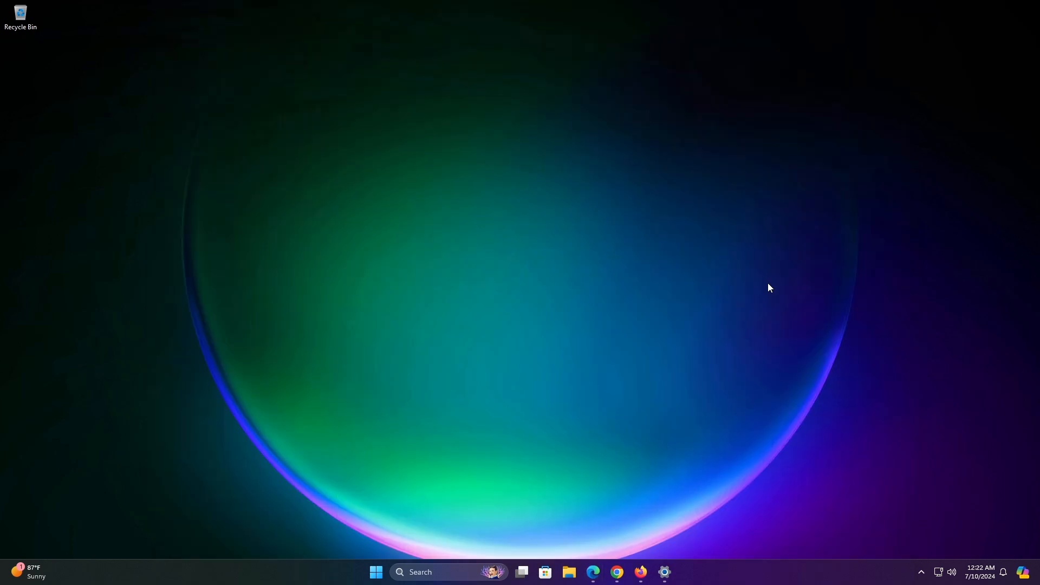
# - Switch to Firefox and open the DNS over HTTPS options in its privacy and security settings
pyautogui.click(641, 572)
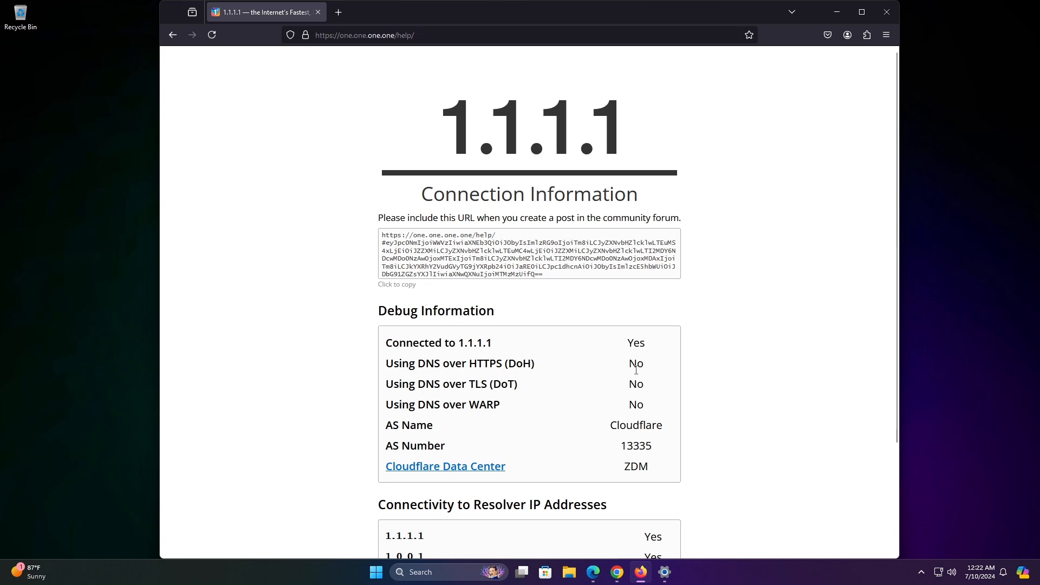
pyautogui.click(886, 35)
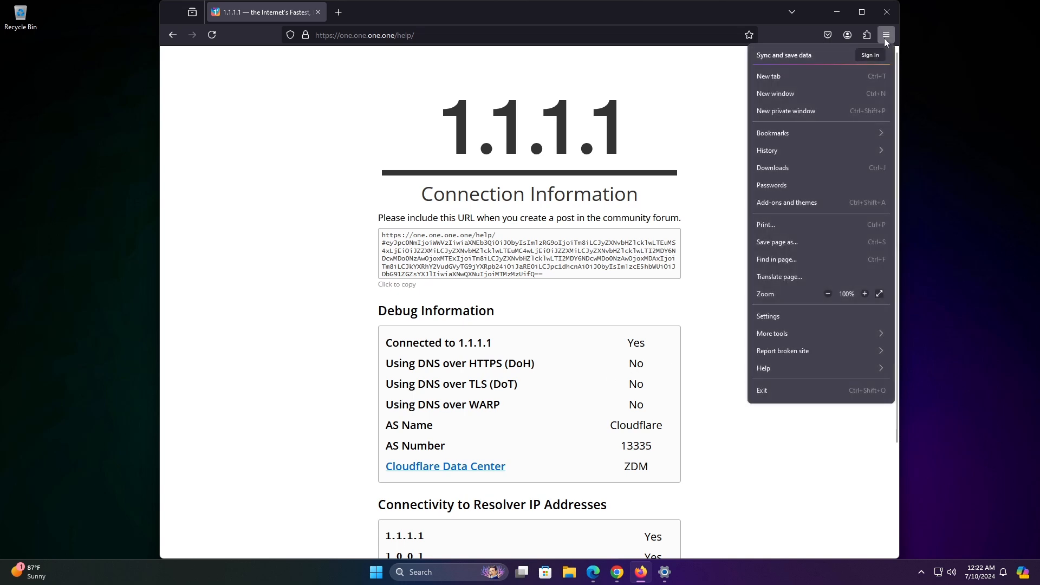
pyautogui.click(792, 320)
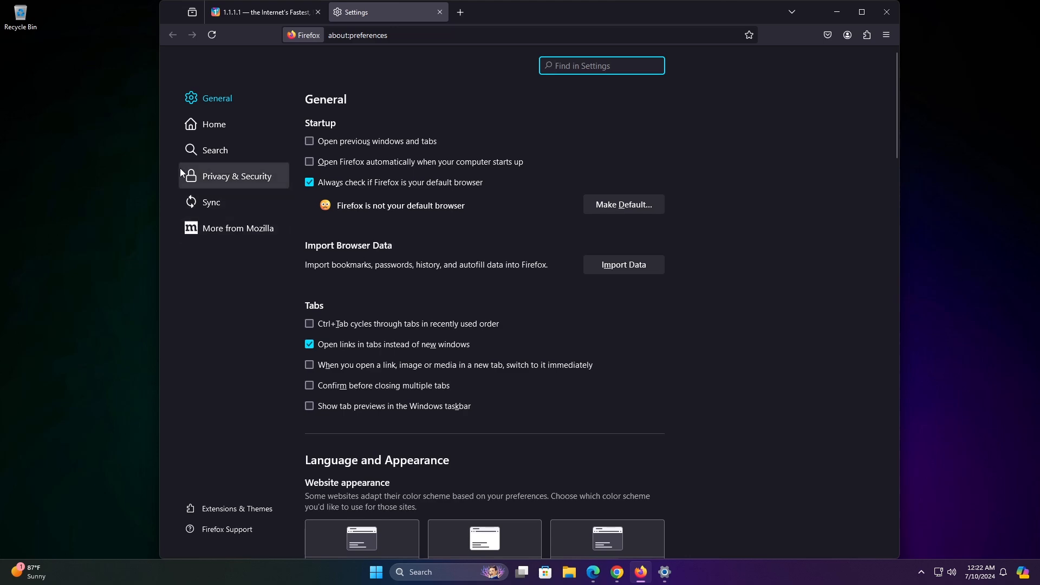
pyautogui.click(260, 182)
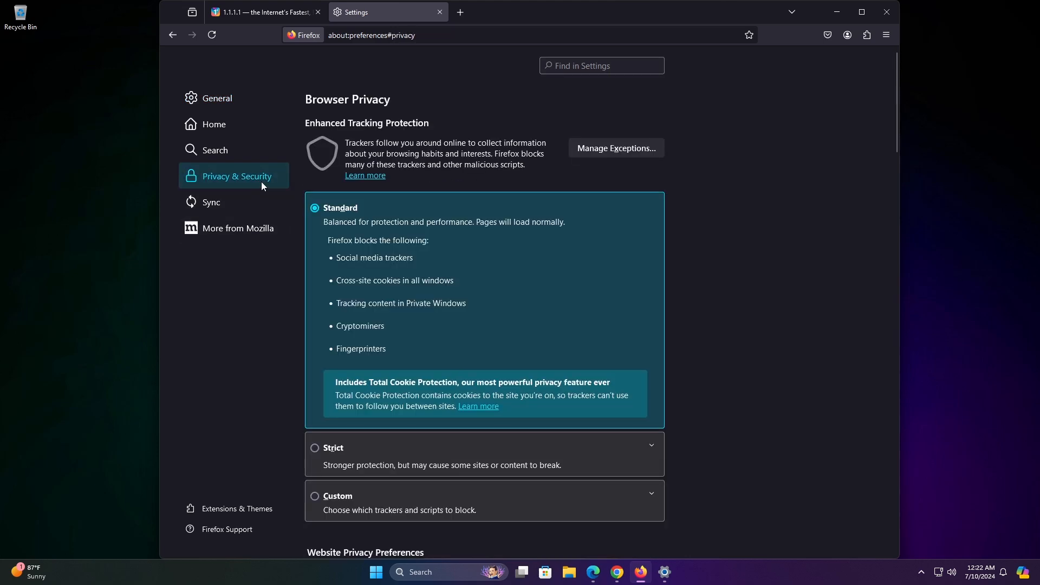
pyautogui.scroll(-10, 569, 252)
pyautogui.scroll(-10, 571, 252)
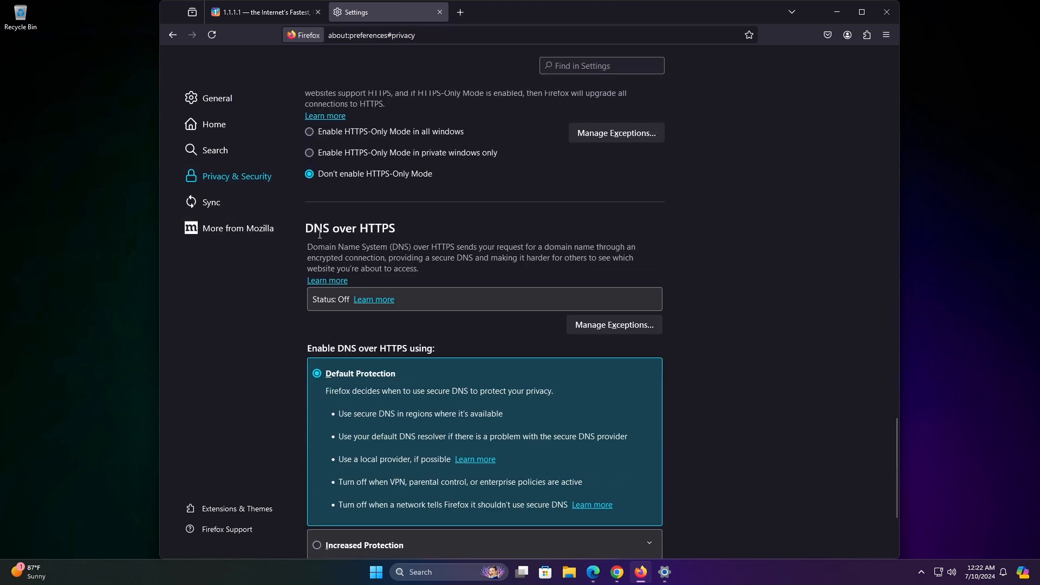
pyautogui.scroll(-2, 319, 244)
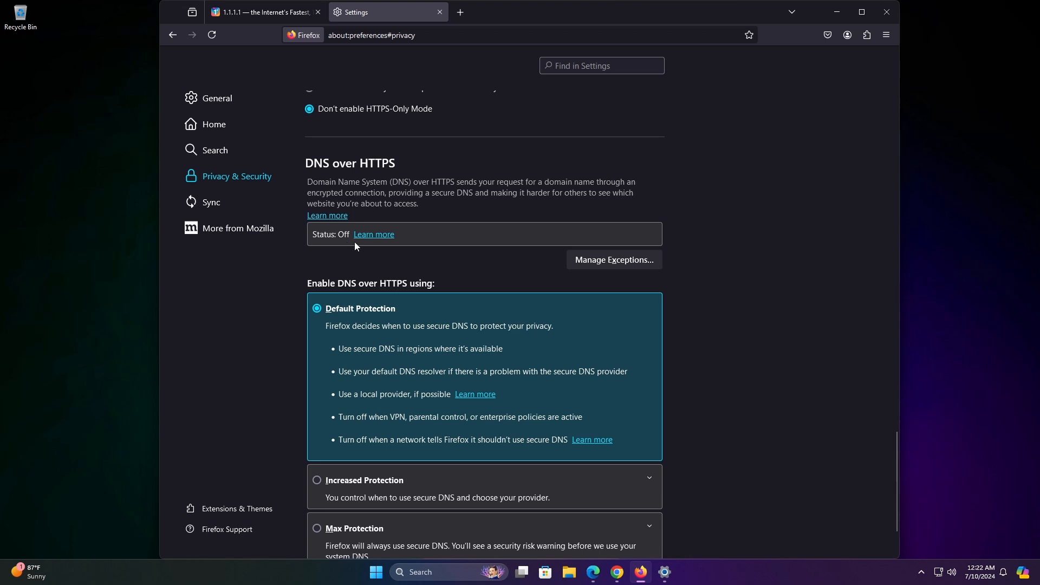
pyautogui.scroll(-3, 390, 299)
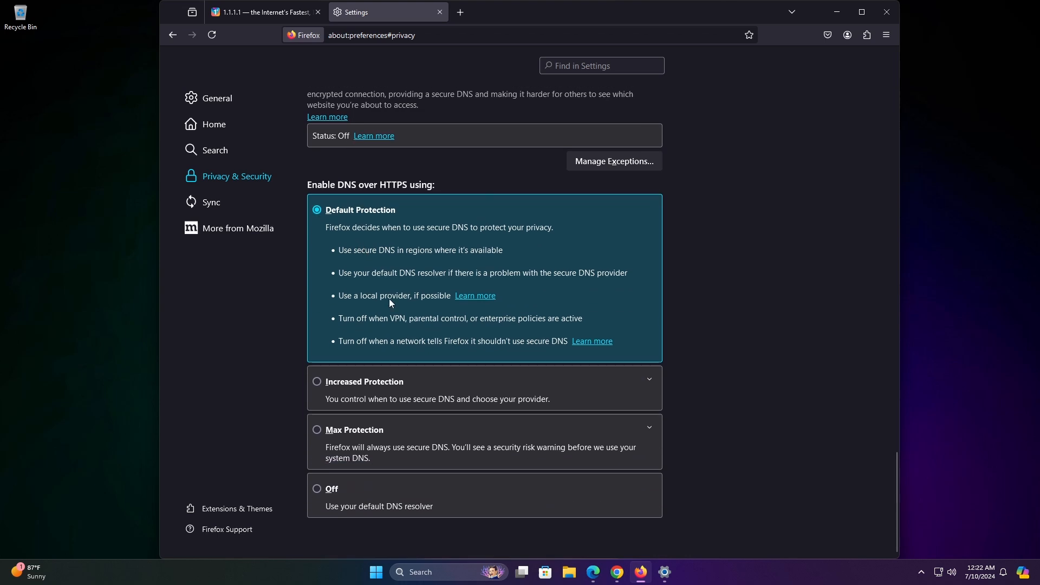
# - Try Increased Protection for Firefox's DNS over HTTPS and set the protection level to Max Protection
pyautogui.click(384, 385)
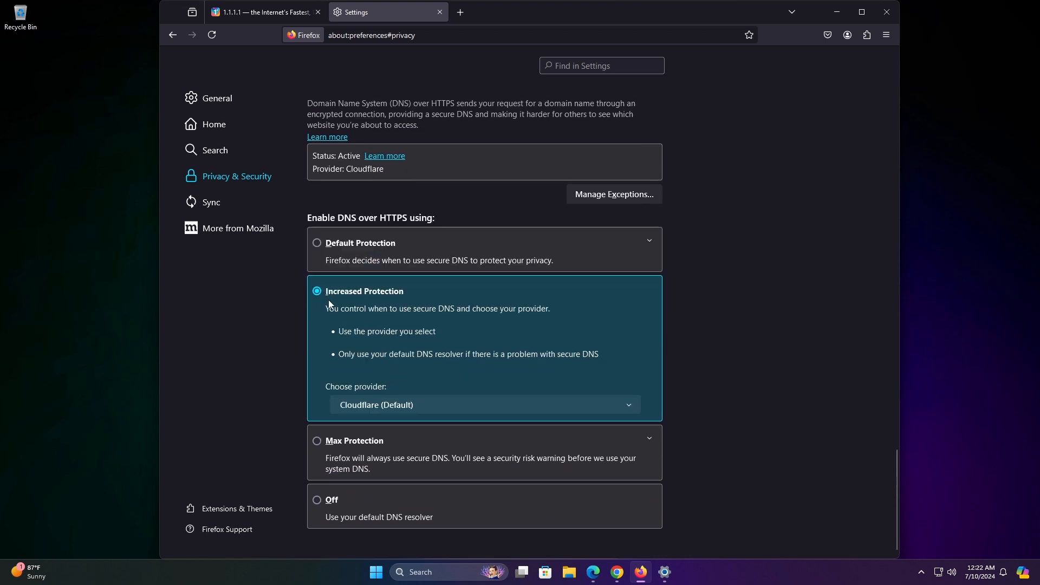
pyautogui.click(421, 408)
pyautogui.click(363, 443)
pyautogui.click(363, 443)
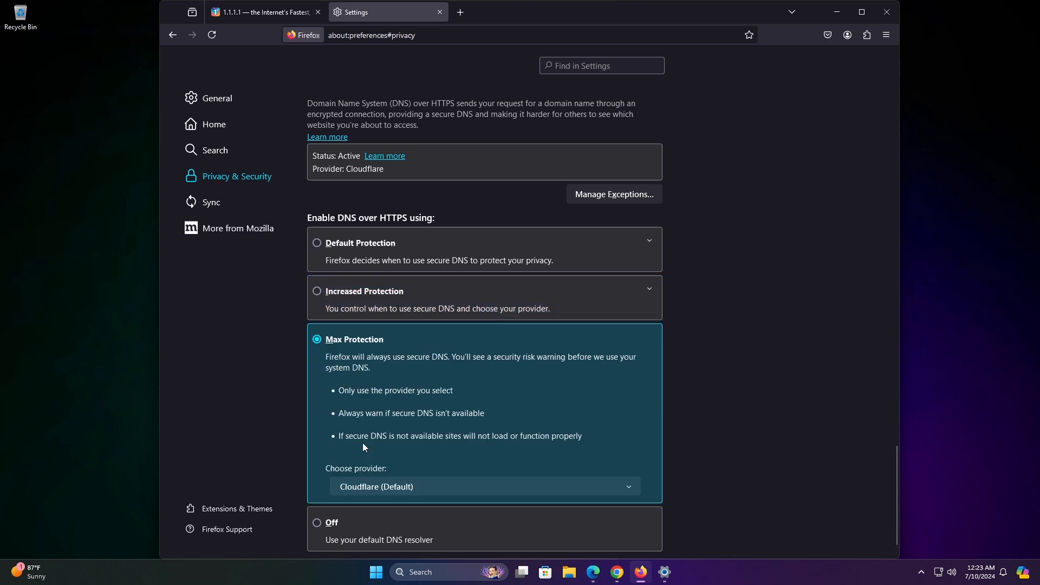
# - Set the Max Protection provider to Custom and paste the custom DNS over HTTPS provider address
pyautogui.click(373, 487)
pyautogui.click(364, 536)
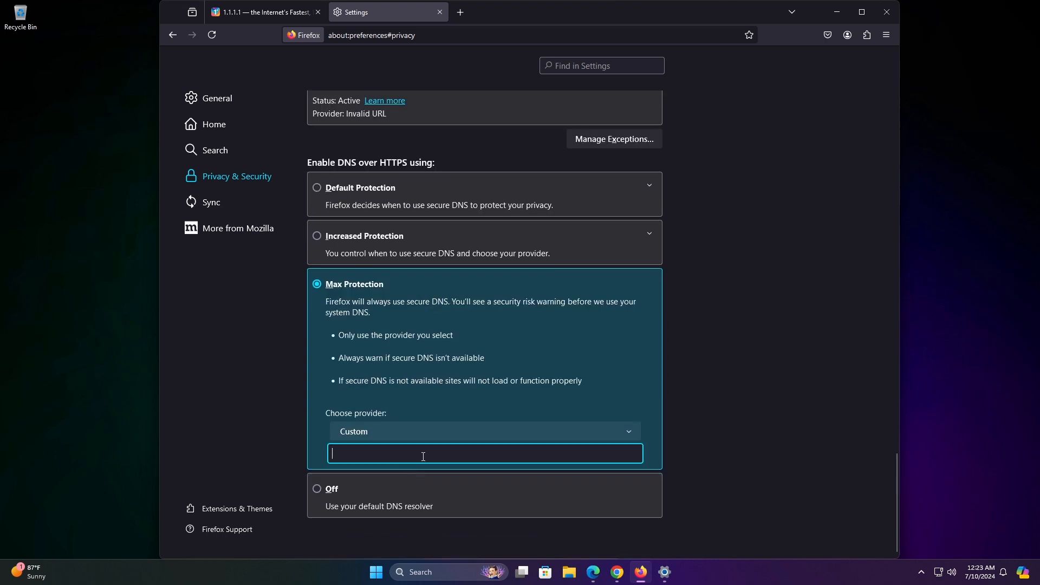
pyautogui.rightClick(399, 454)
pyautogui.click(459, 366)
# - Reload the 1.1.1.1 help page in Firefox to check whether DNS over HTTPS is in use
pyautogui.click(270, 13)
pyautogui.click(212, 35)
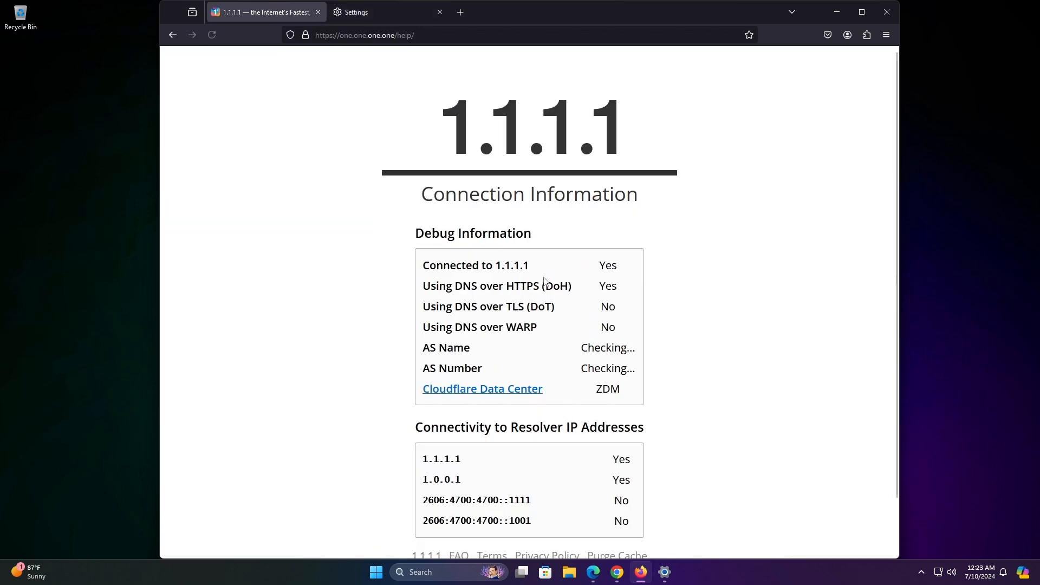